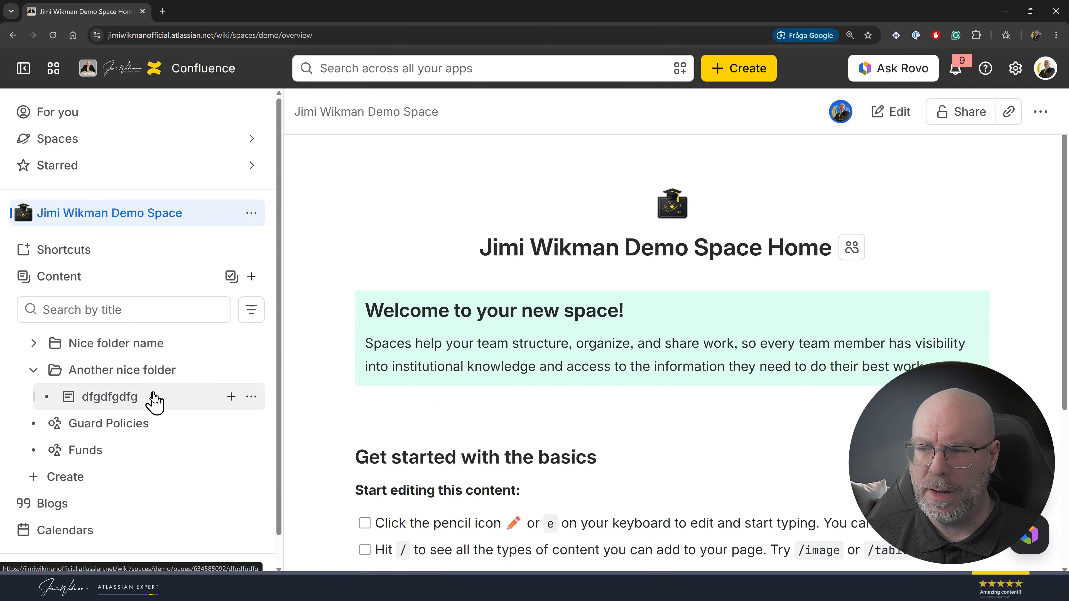
Collapse and re-expand Another nice folder in the content tree, and open the folder's own page.
mouse_move(136, 400)
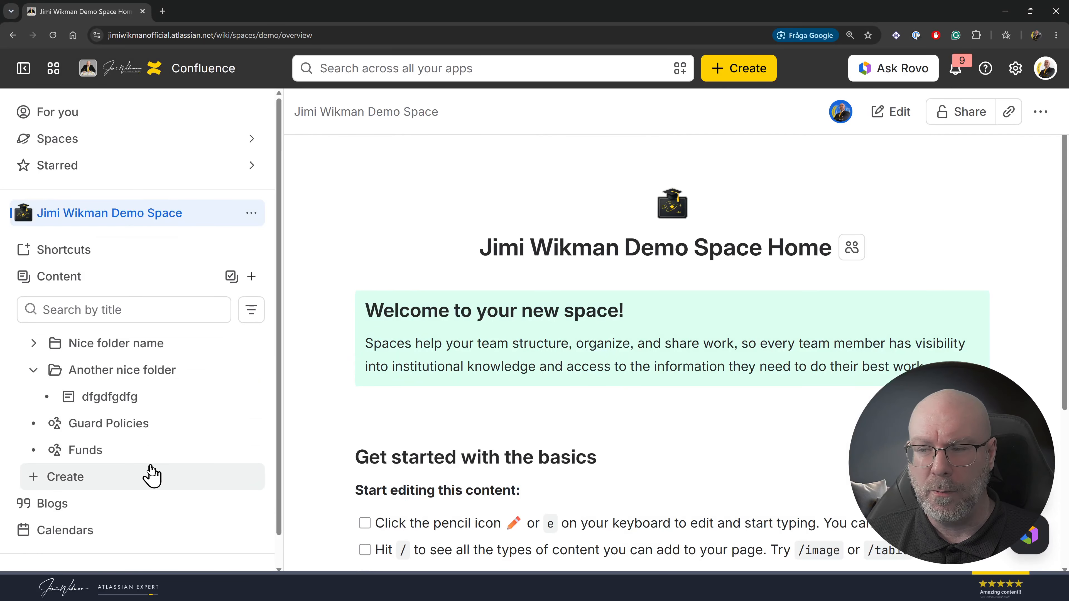
mouse_move(155, 456)
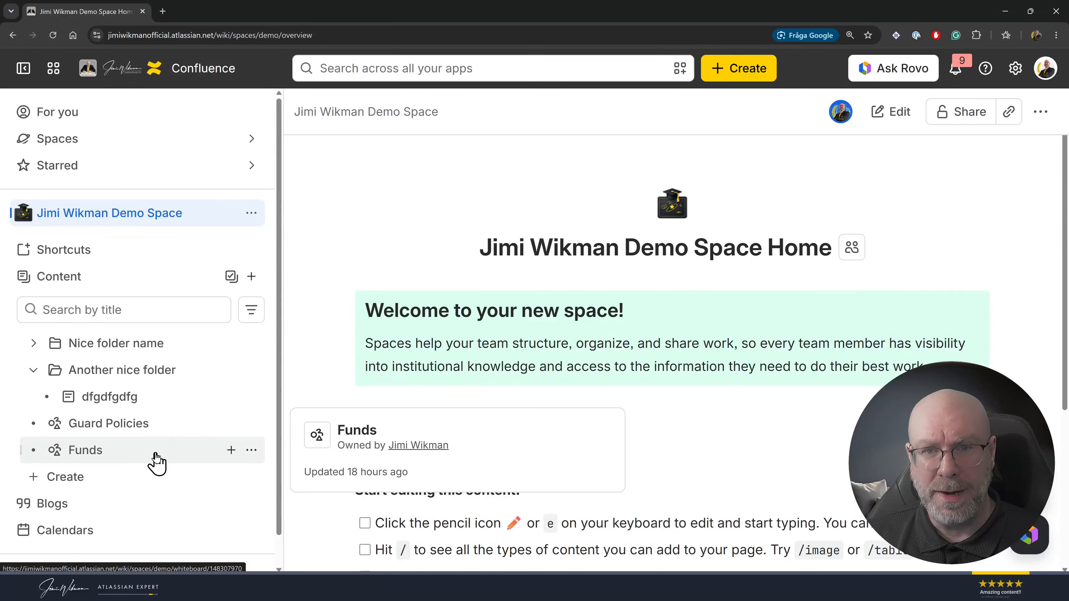
left_click(33, 370)
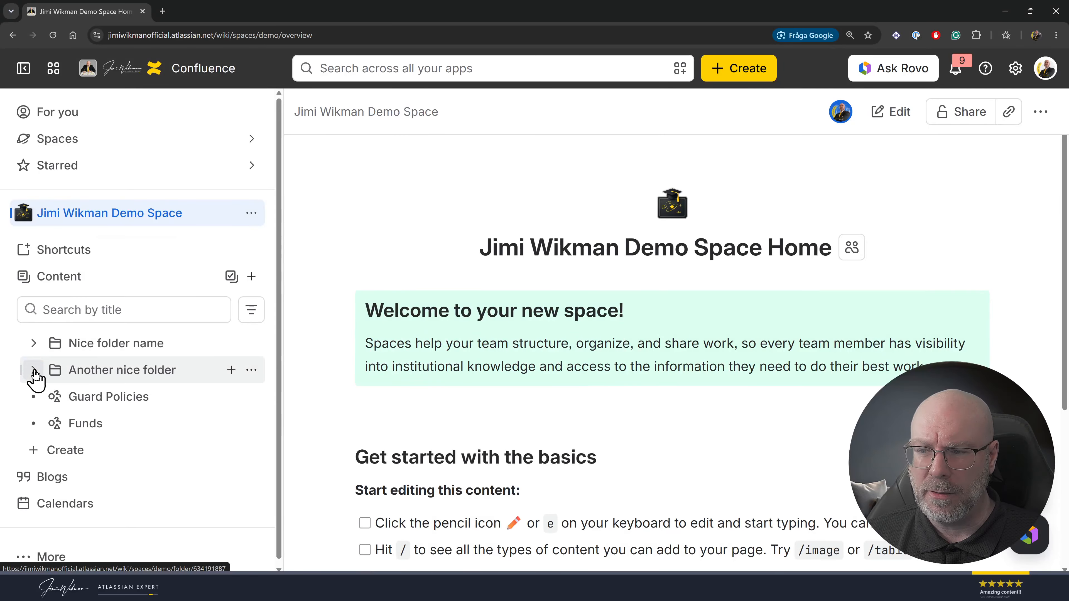
left_click(34, 371)
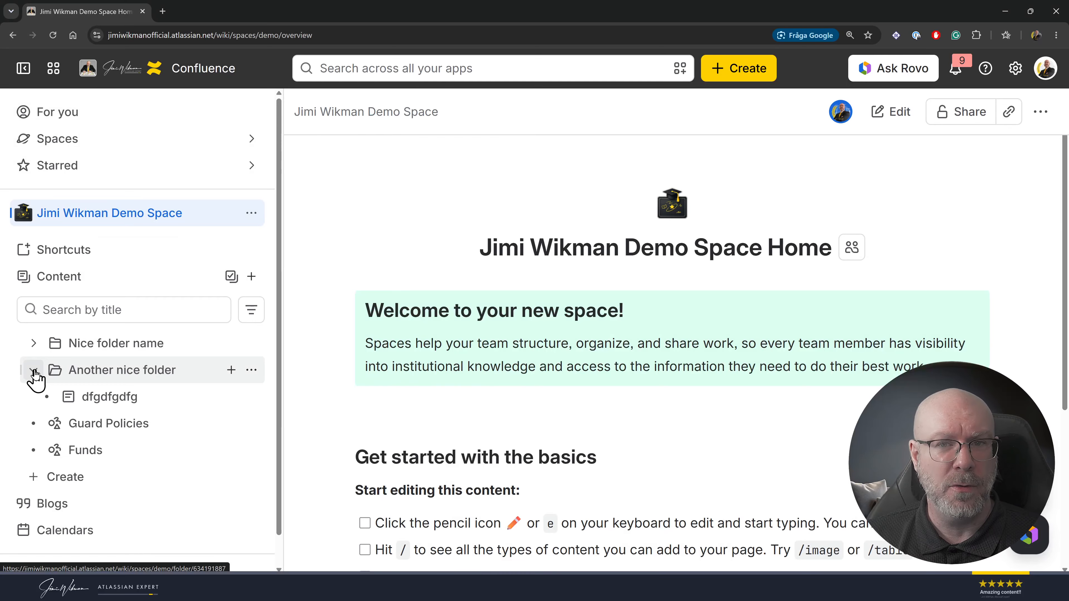
left_click(118, 371)
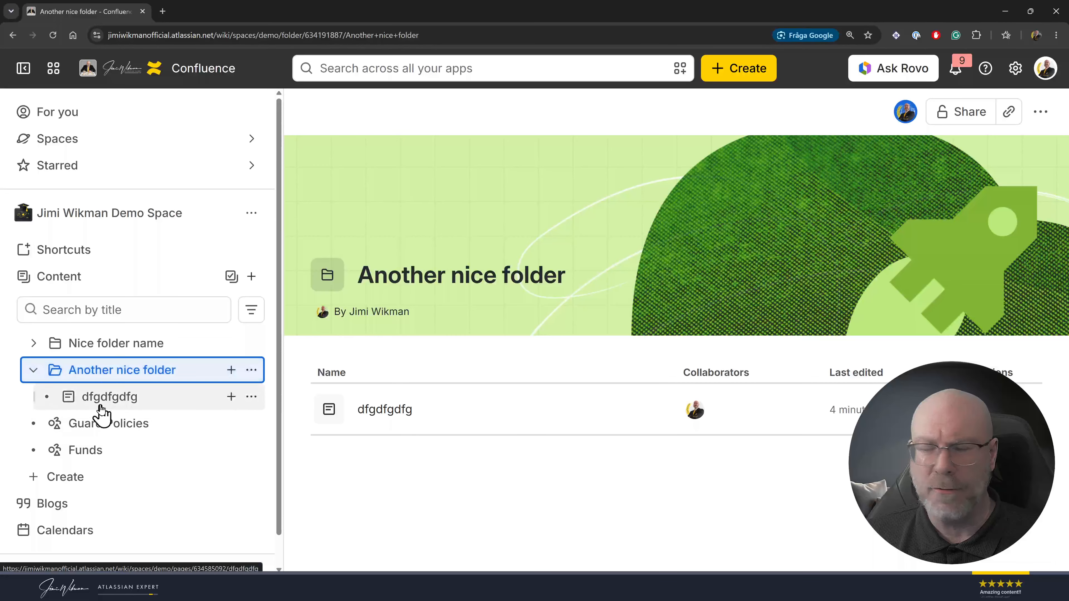
mouse_move(103, 402)
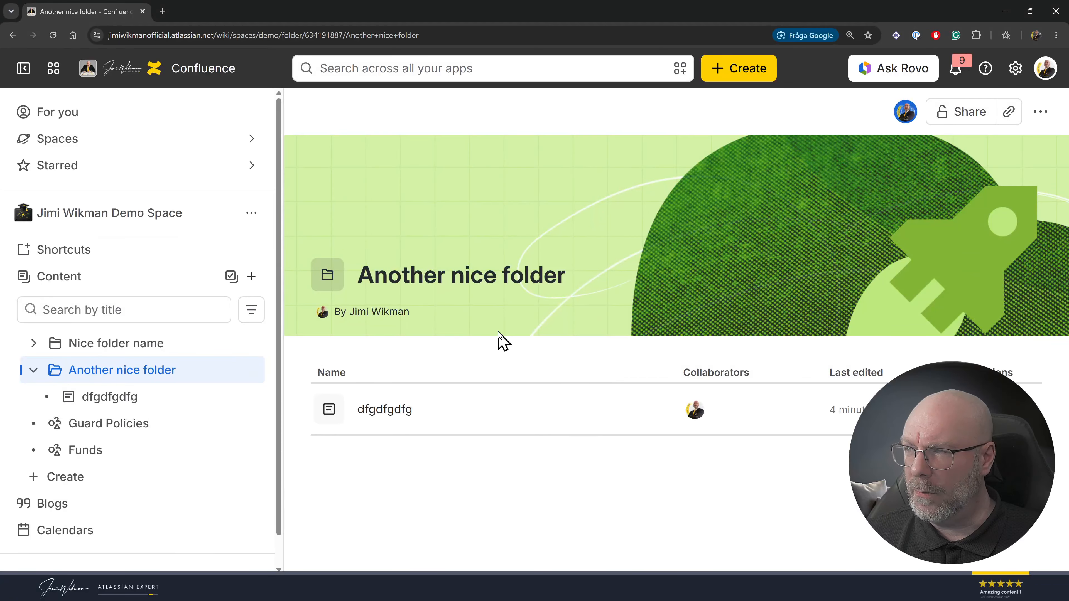
Change the folder header to the Neutral color, try several styles and pick the dark textured style with the gray rectangle.
mouse_move(499, 332)
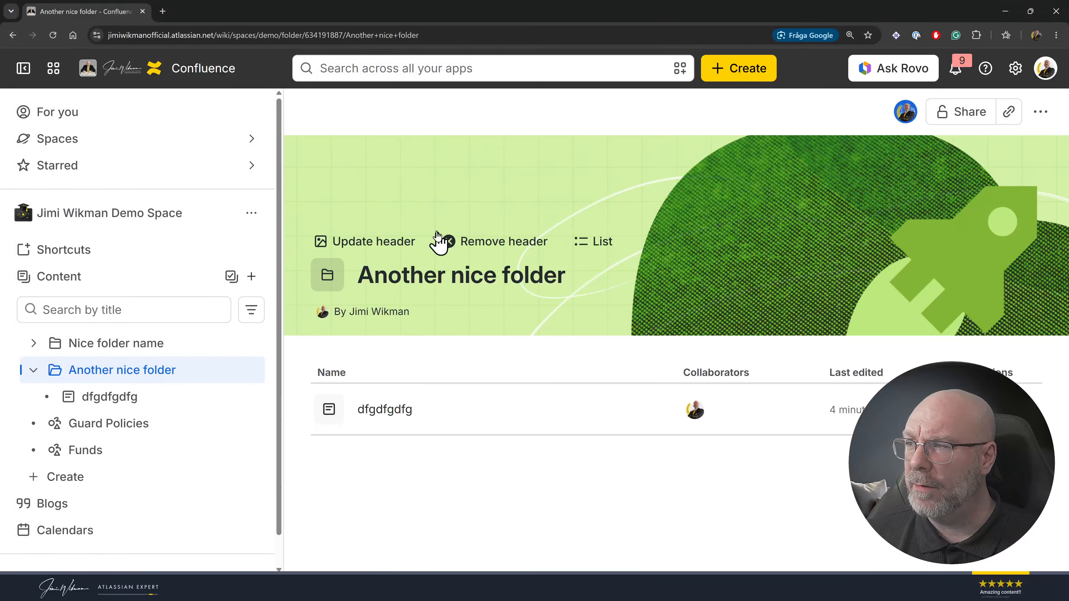
left_click(415, 244)
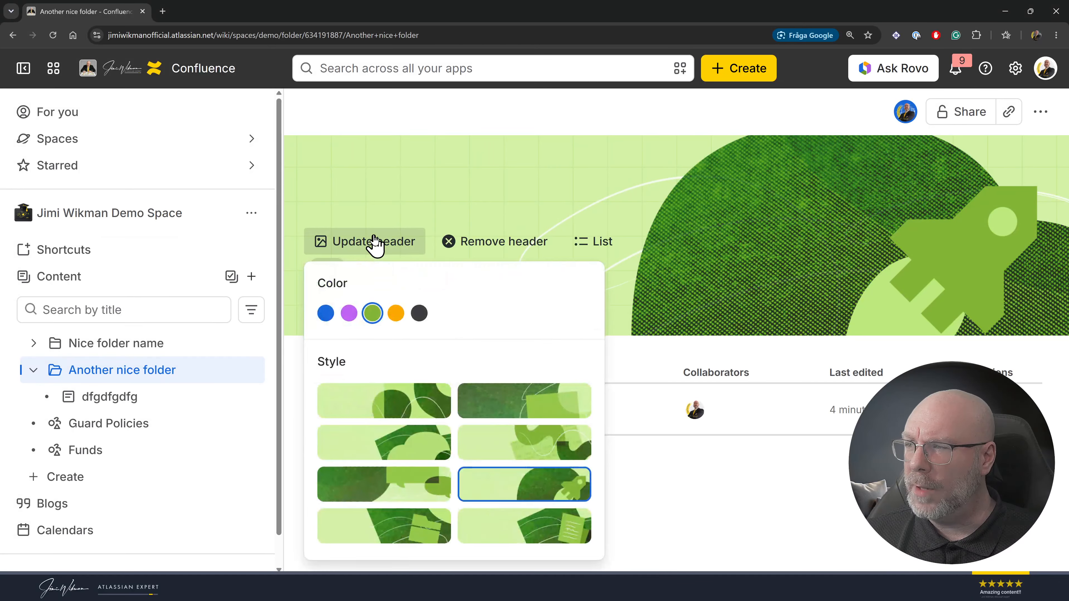
left_click(418, 314)
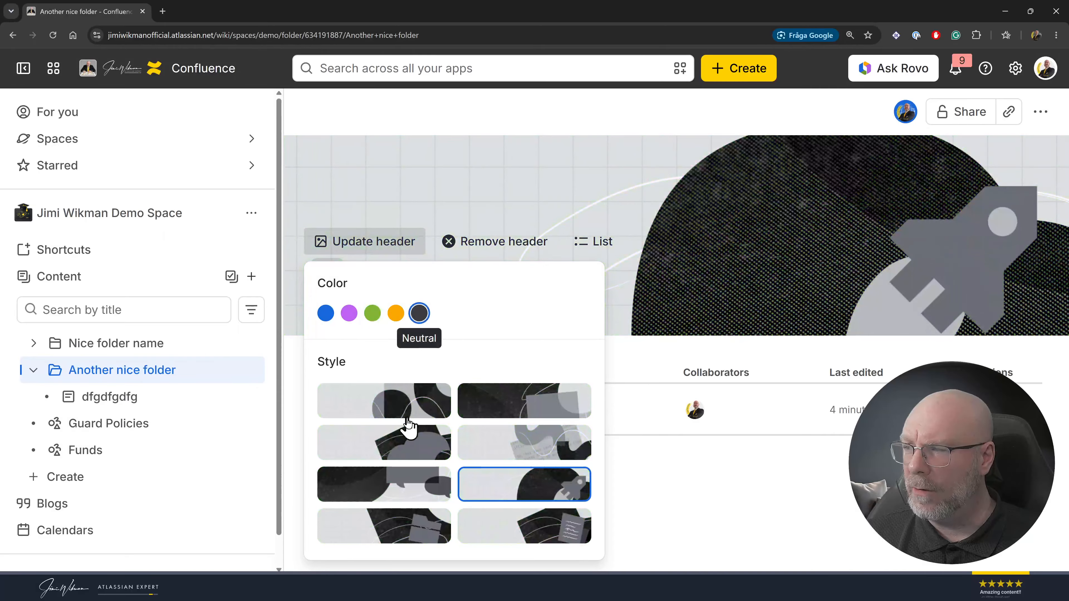
left_click(406, 443)
left_click(514, 495)
left_click(529, 529)
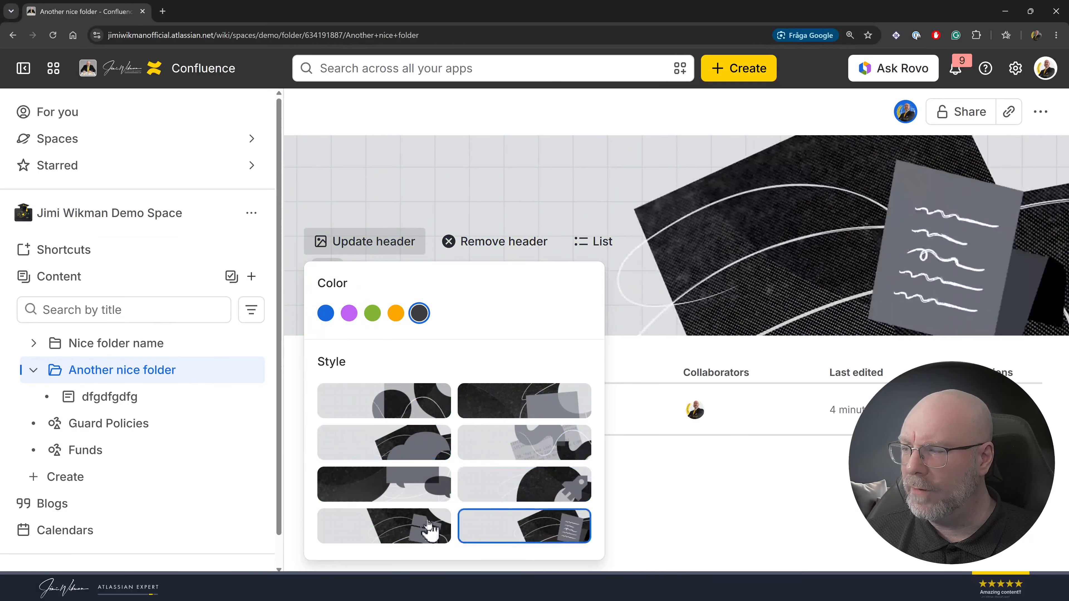
left_click(429, 529)
left_click(509, 497)
left_click(500, 414)
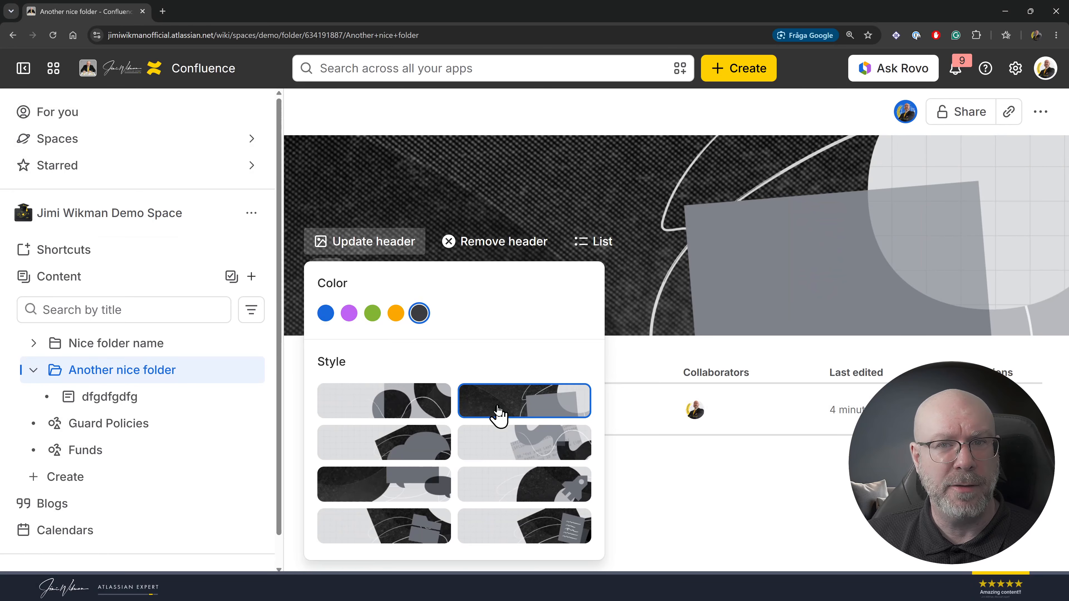
Switch the folder header to the cloud style and compare Yellow and Green with Neutral, ending on Neutral.
left_click(396, 313)
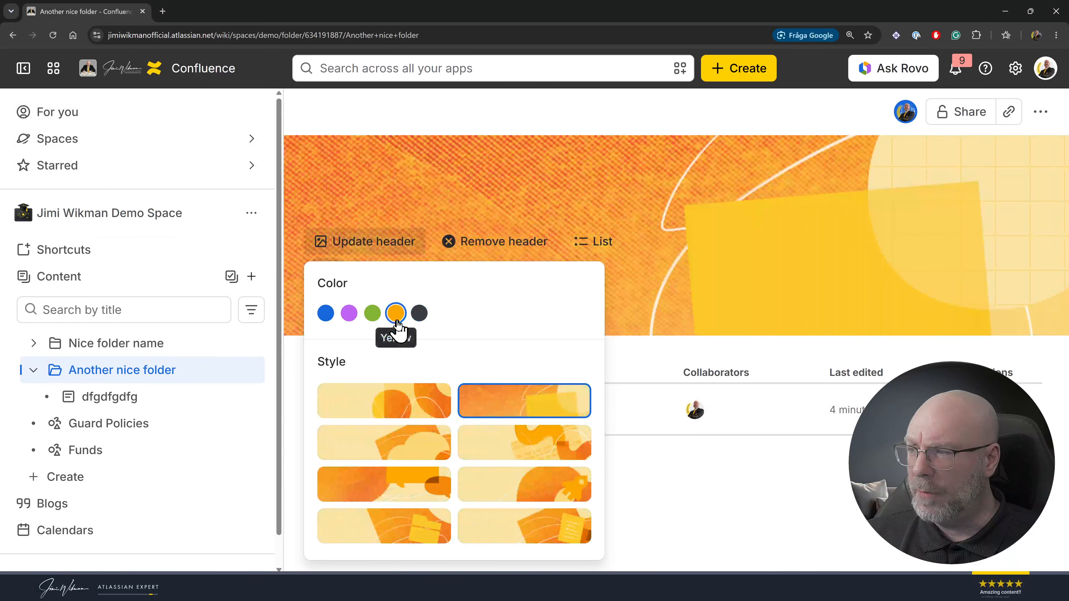
left_click(419, 312)
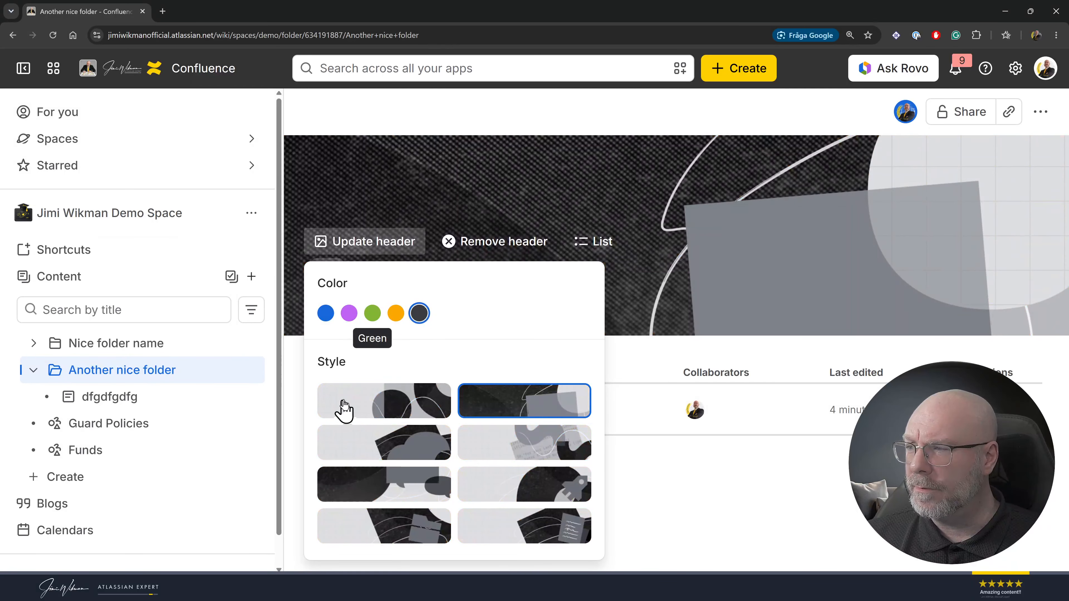
left_click(405, 448)
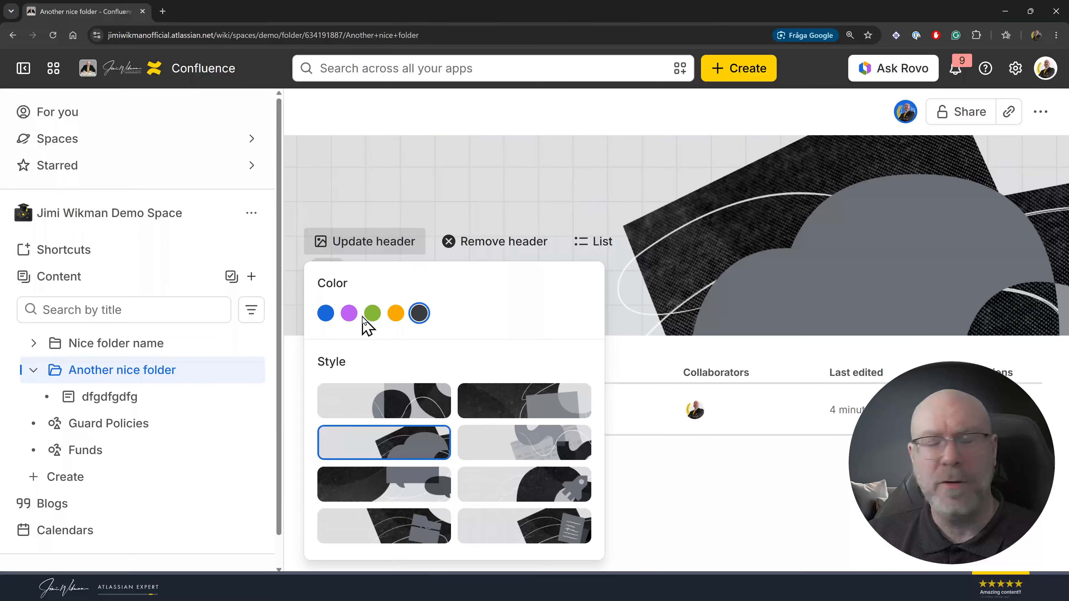
left_click(396, 313)
left_click(417, 313)
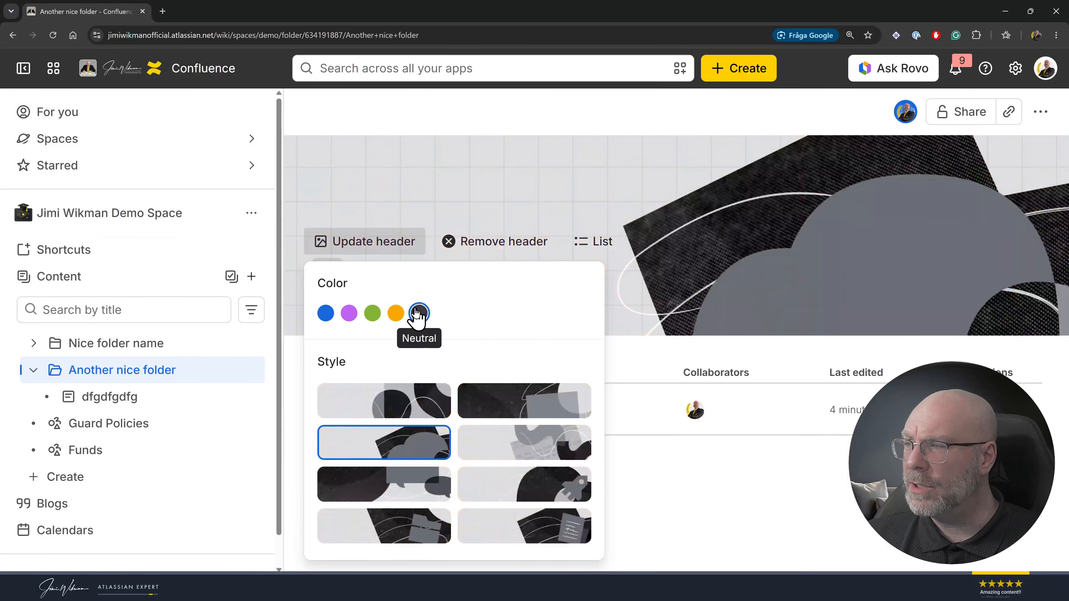
left_click(373, 313)
left_click(419, 313)
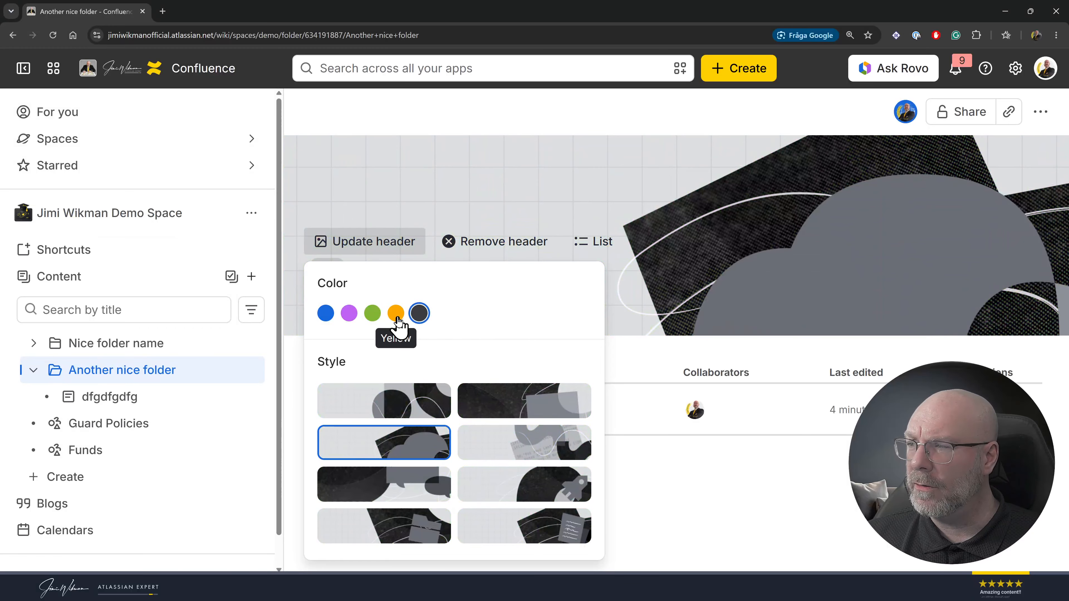
left_click(398, 315)
left_click(418, 312)
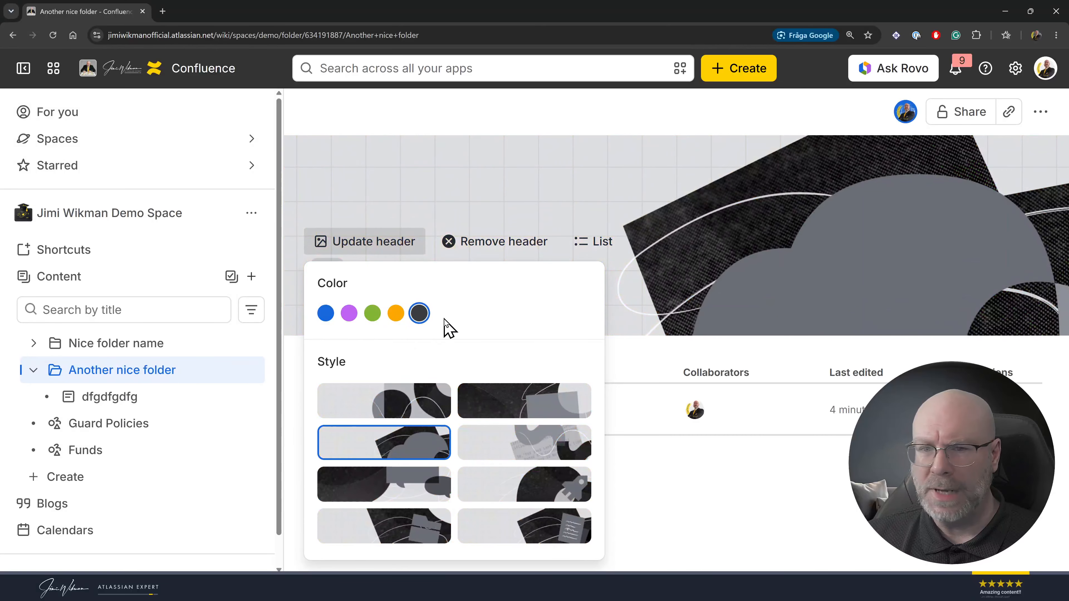
Remove the folder's header and add a new one in the Neutral color with the default circles-and-curve style.
left_click(459, 175)
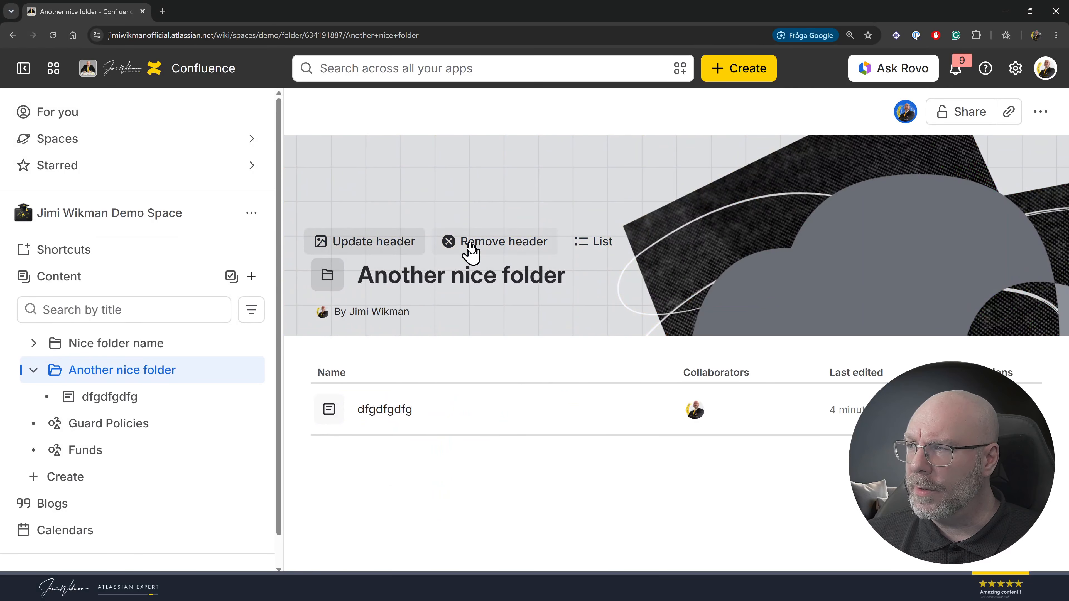
left_click(489, 242)
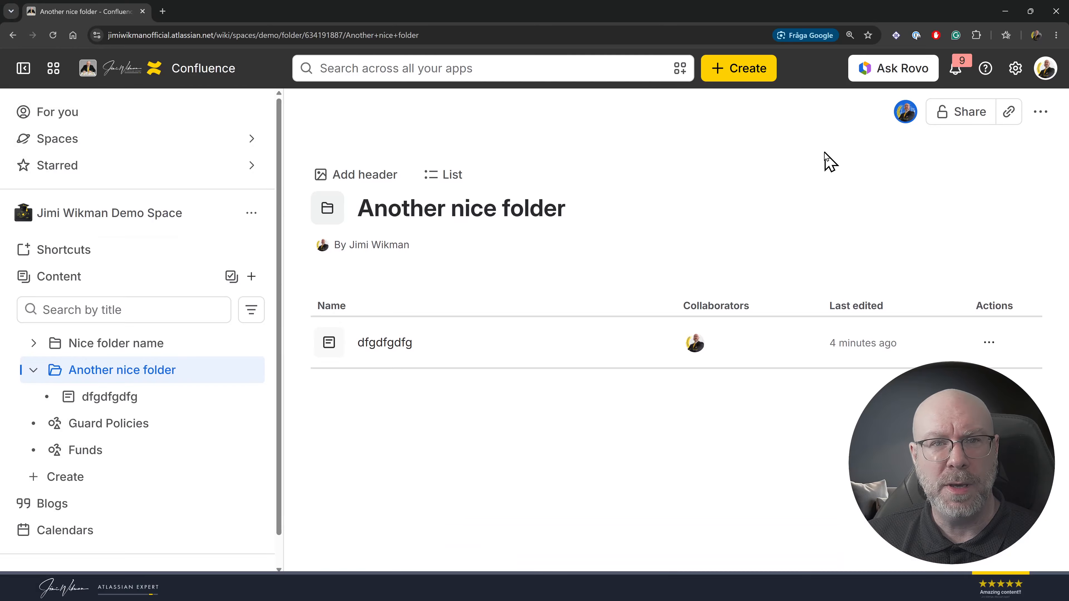
left_click(352, 176)
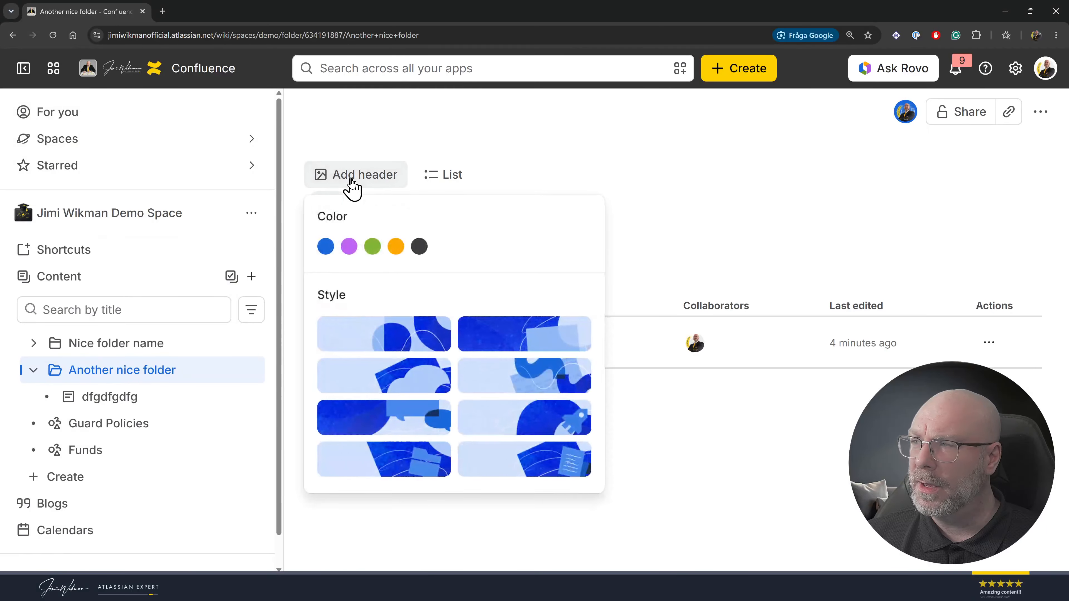
left_click(396, 247)
left_click(420, 247)
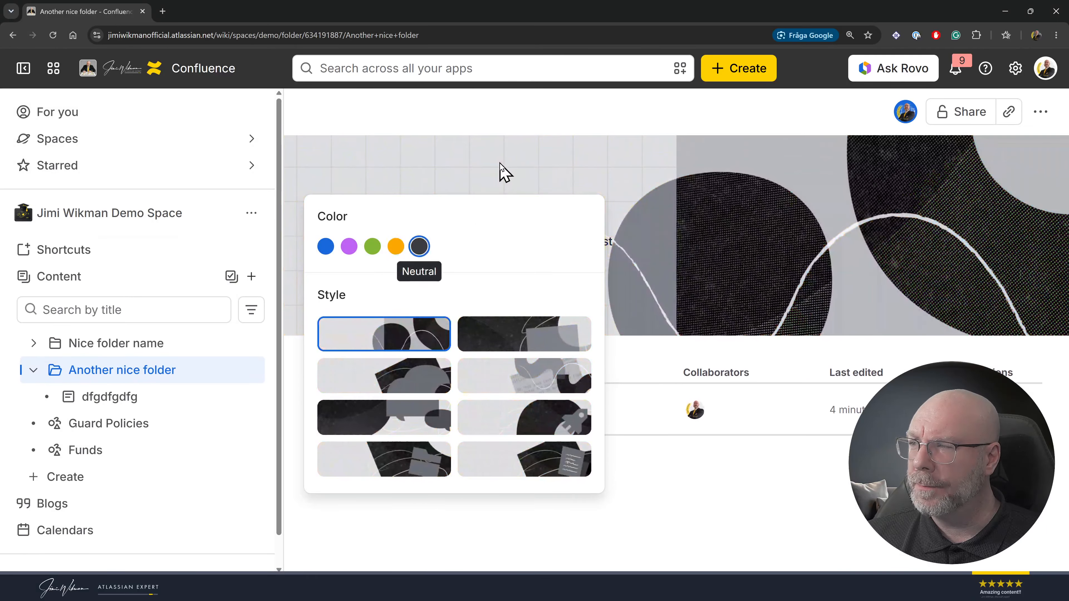
left_click(501, 172)
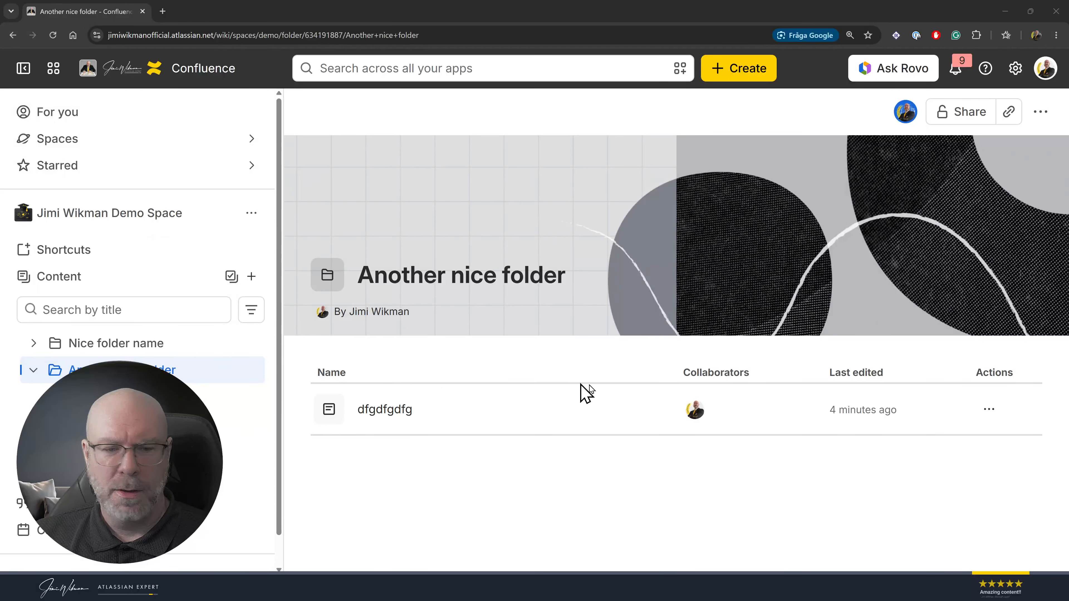
Examine the actions available for the dfgdfgdfg page in the folder list and compare them with those in the content tree.
left_click(990, 409)
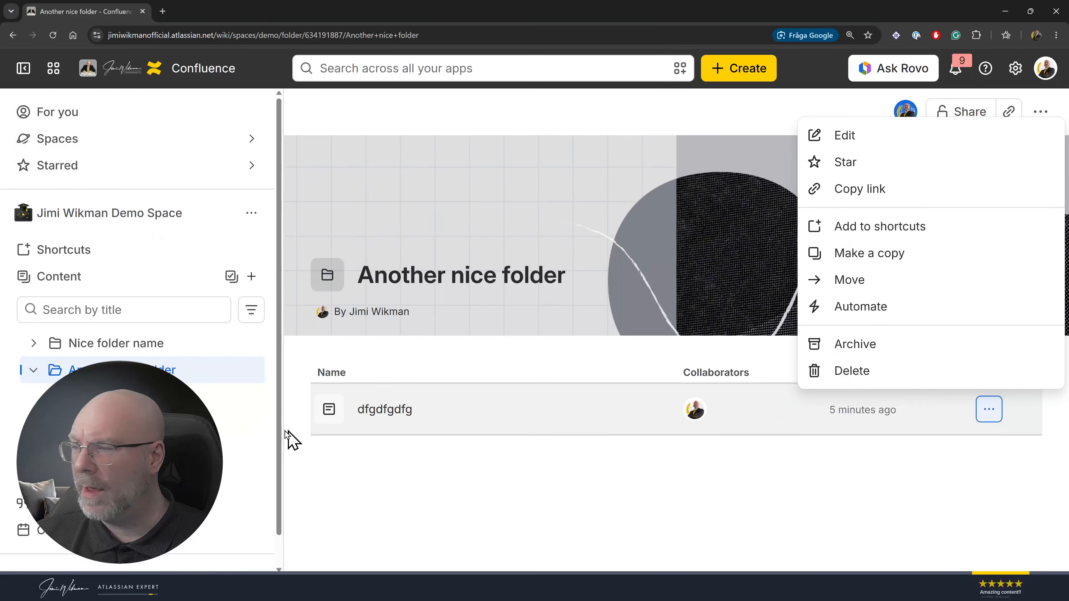
left_click(459, 537)
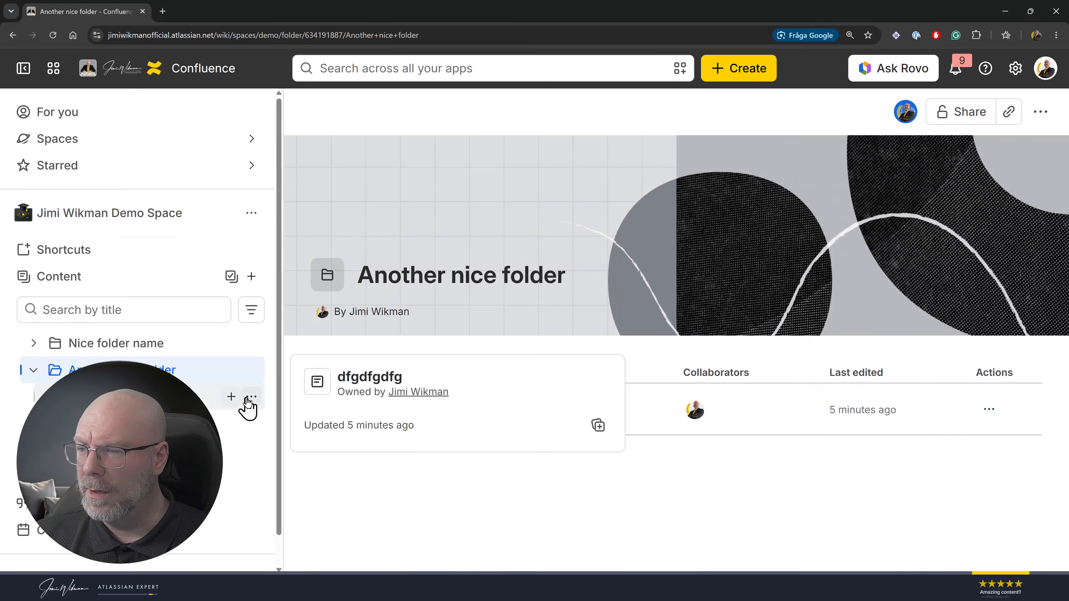
left_click(251, 397)
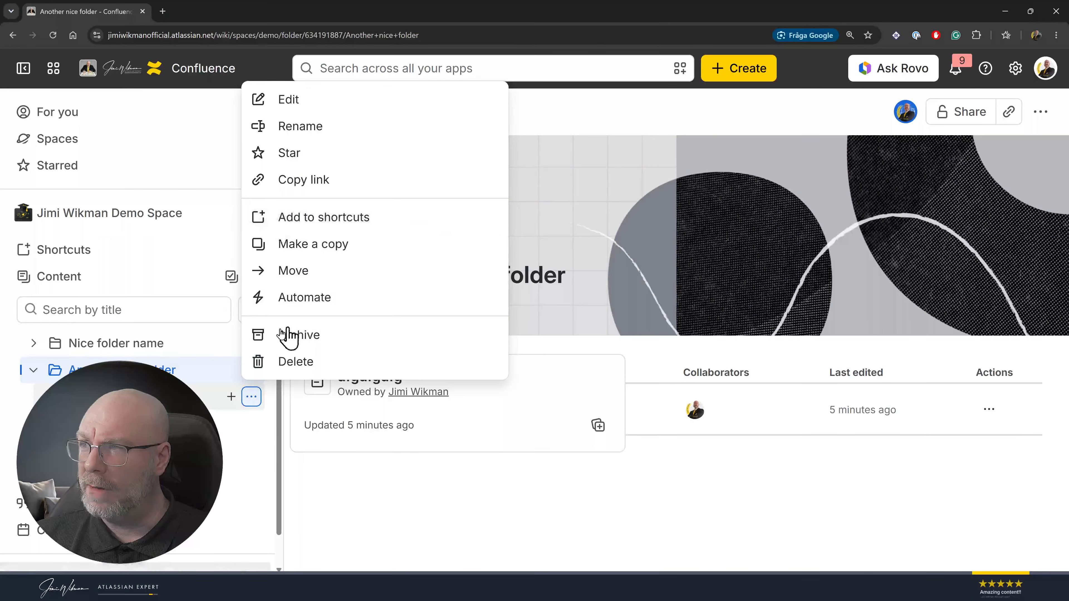
left_click(987, 409)
left_click(988, 410)
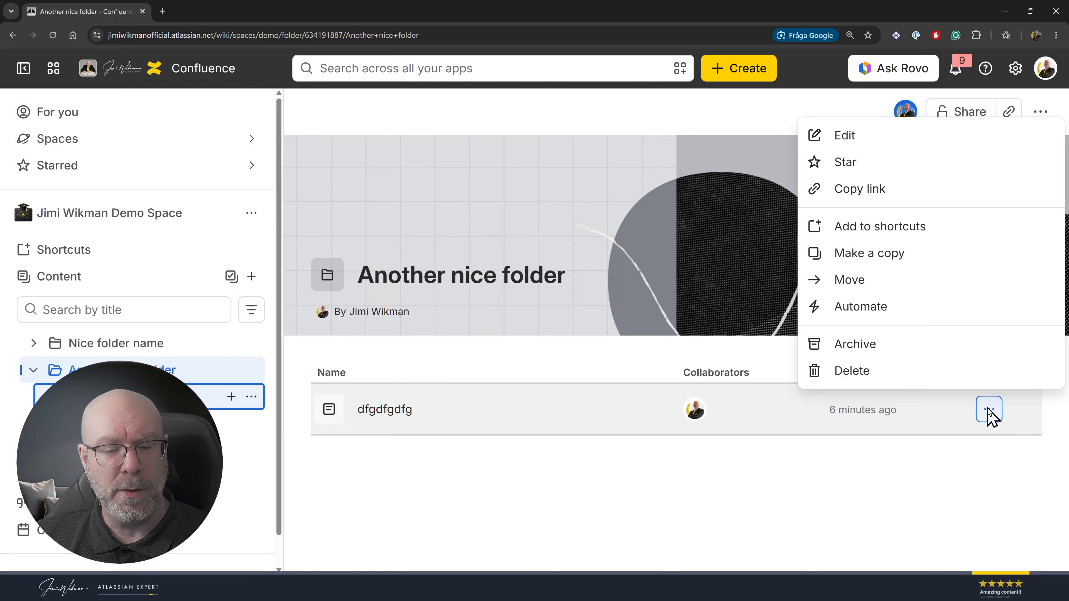
left_click(438, 492)
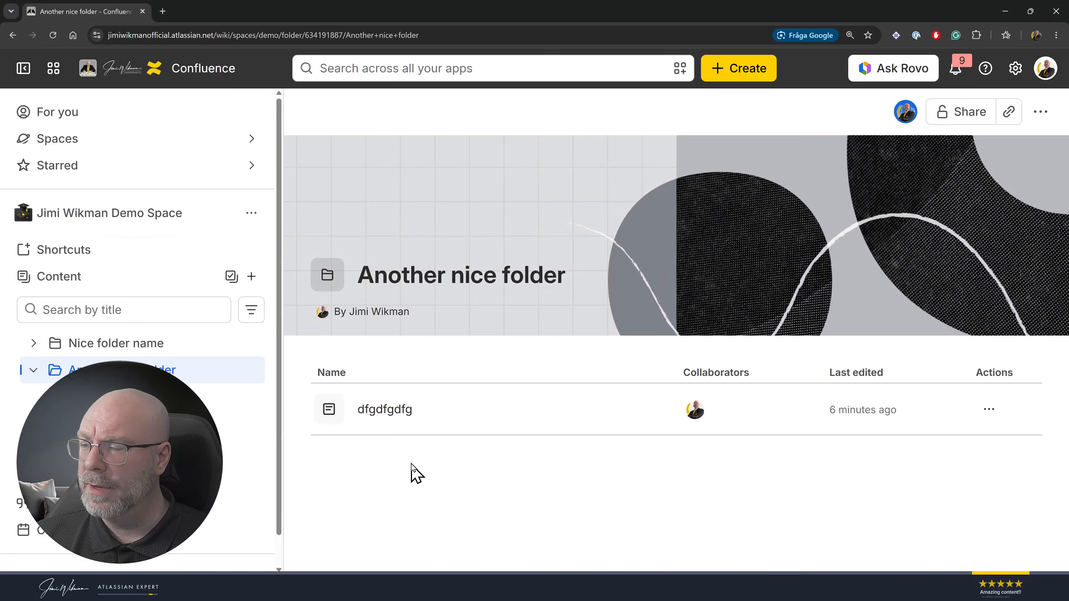
Switch the folder's contents from the list view to the grid view and look at the page card.
mouse_move(573, 280)
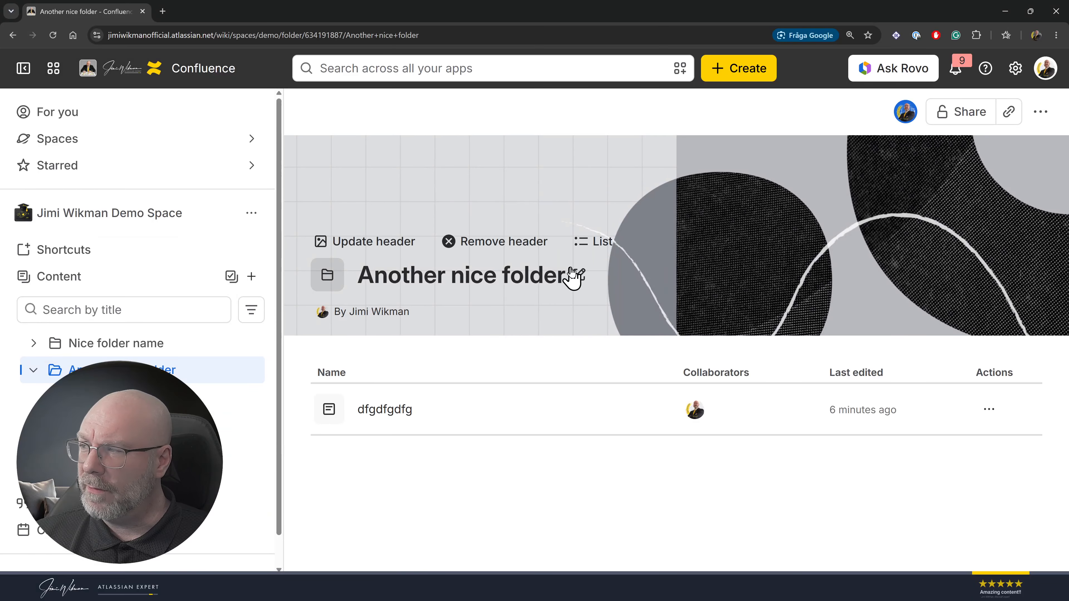
left_click(607, 247)
left_click(609, 283)
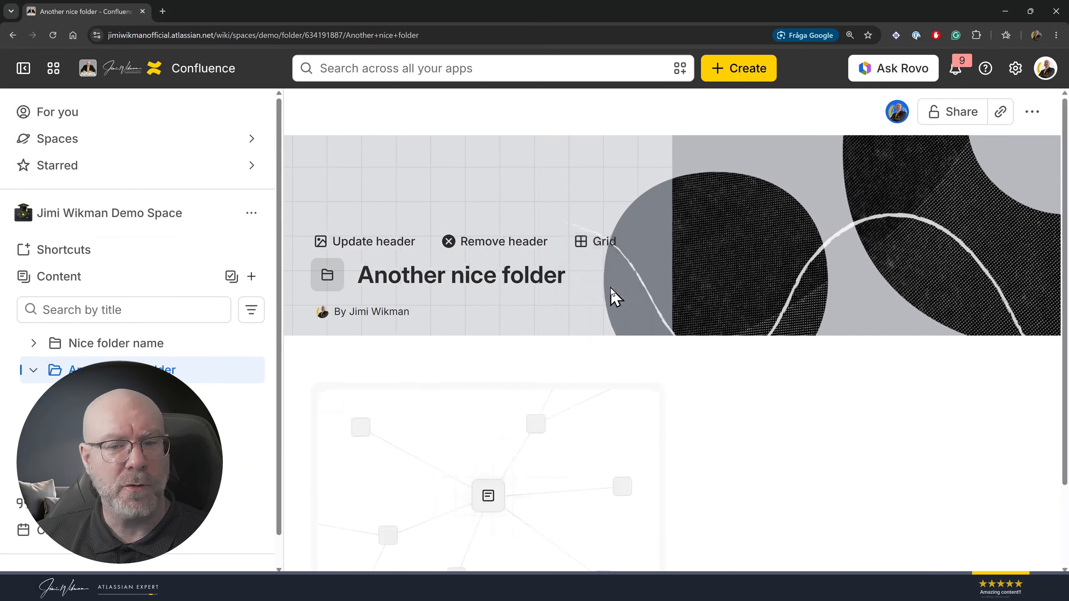
scroll(623, 386, "down", 2)
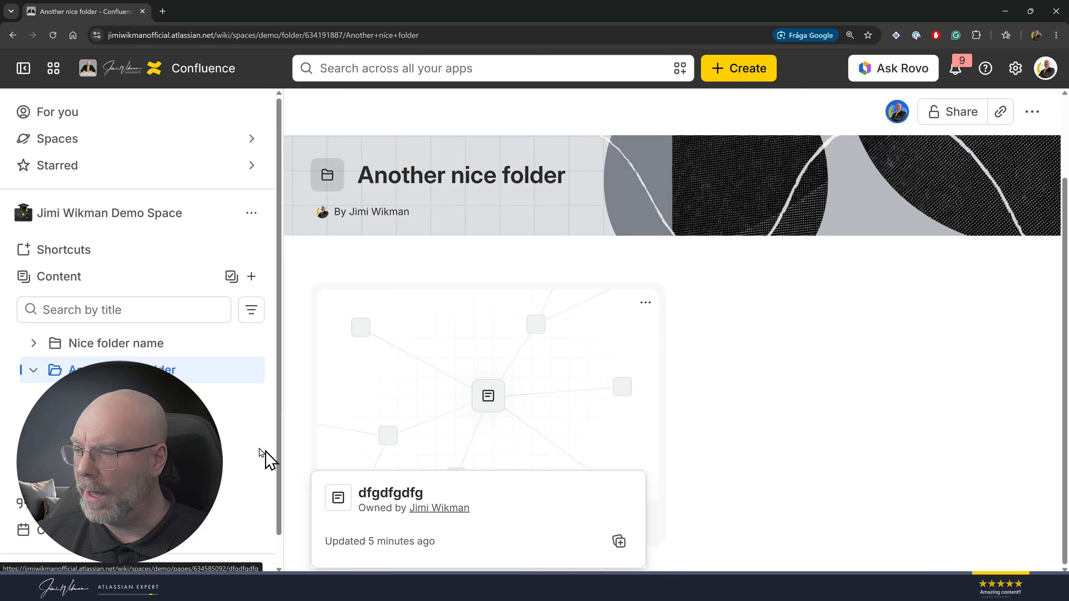
Open the dfgdfgdfg page for editing and clear its approval.
left_click(168, 396)
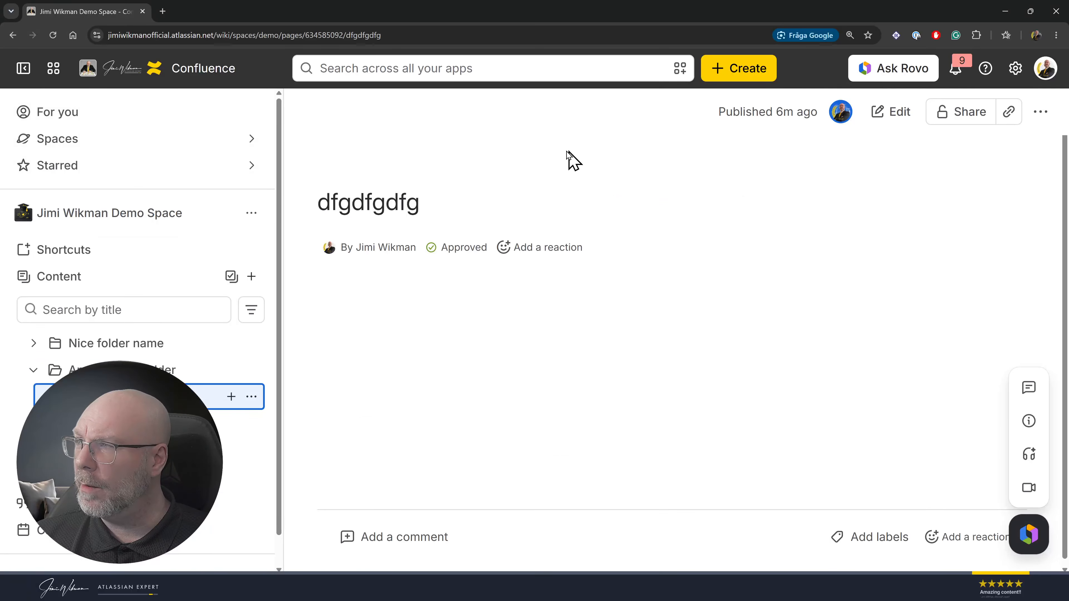
left_click(897, 111)
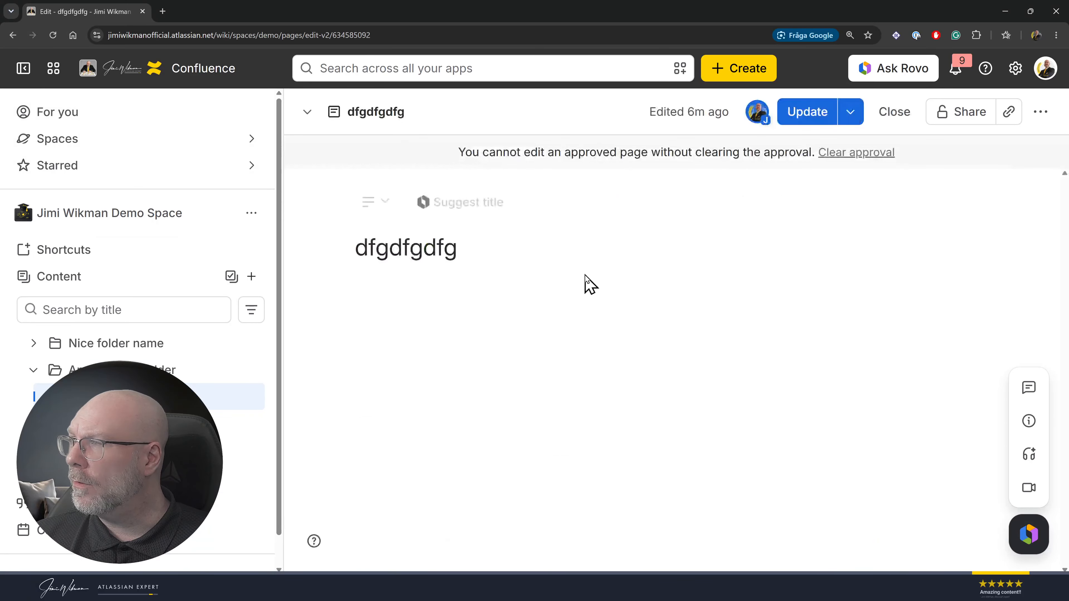
Choose the suggested blue and orange smoke picture as the page's header image and publish the page update.
left_click(583, 211)
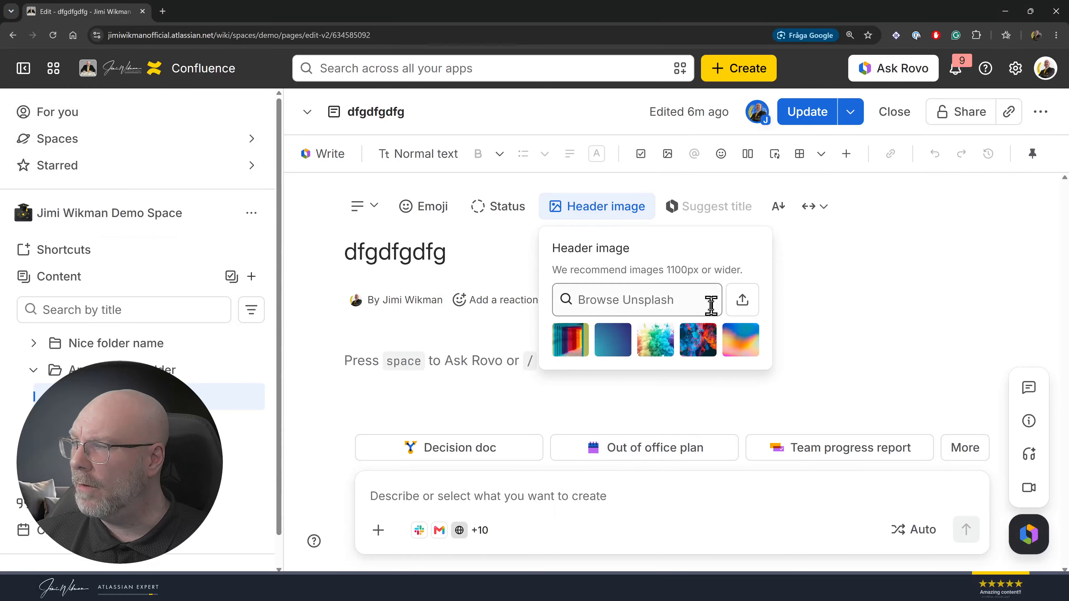
left_click(692, 348)
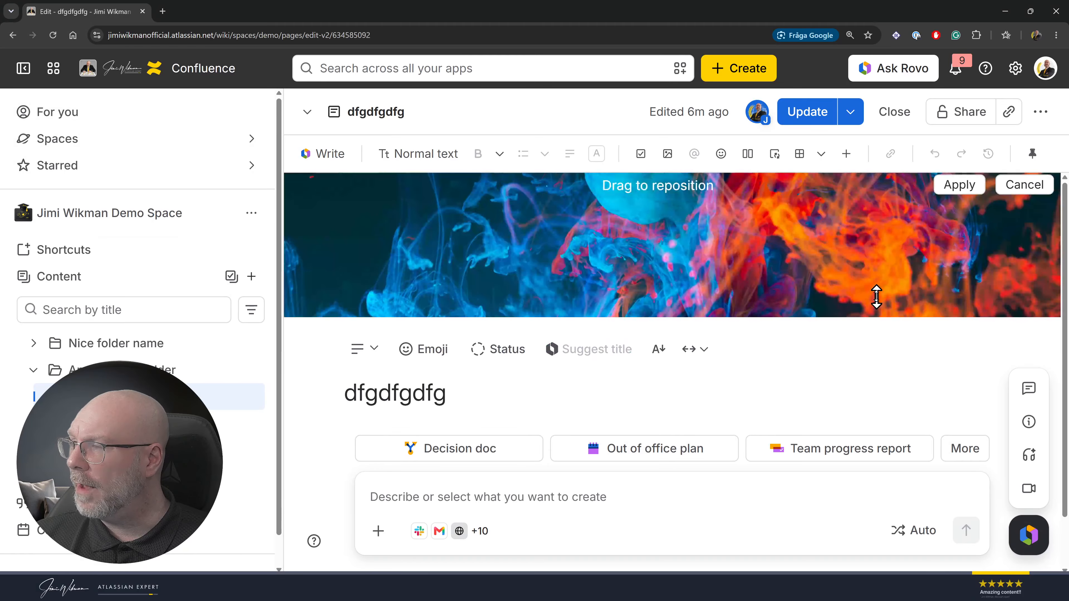
left_click(799, 114)
left_click(727, 249)
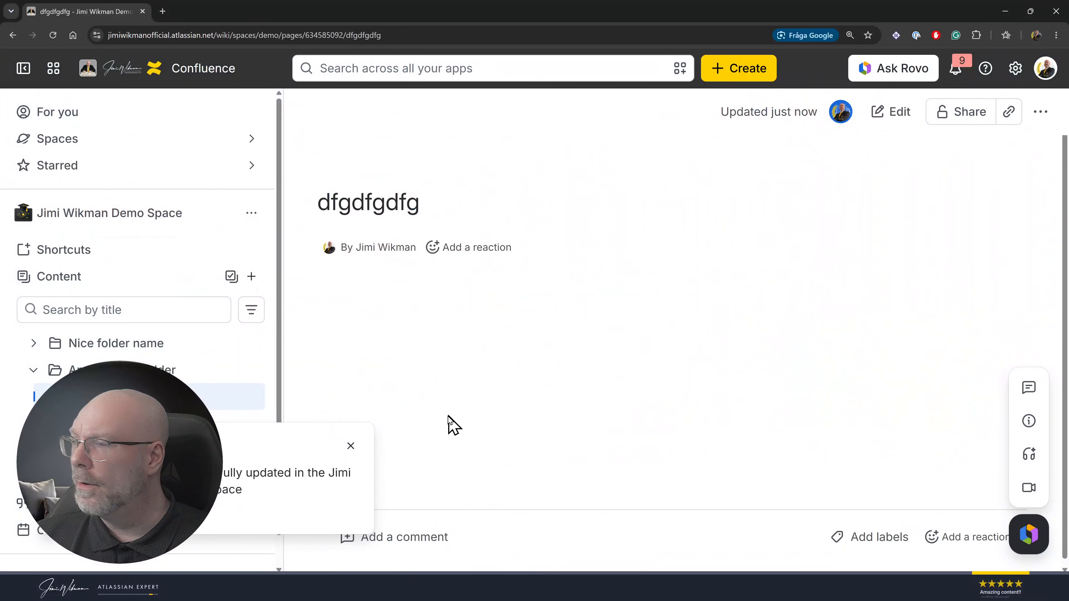
Dismiss the update notice, return to Another nice folder and show its contents in the grid view.
left_click(351, 446)
left_click(198, 370)
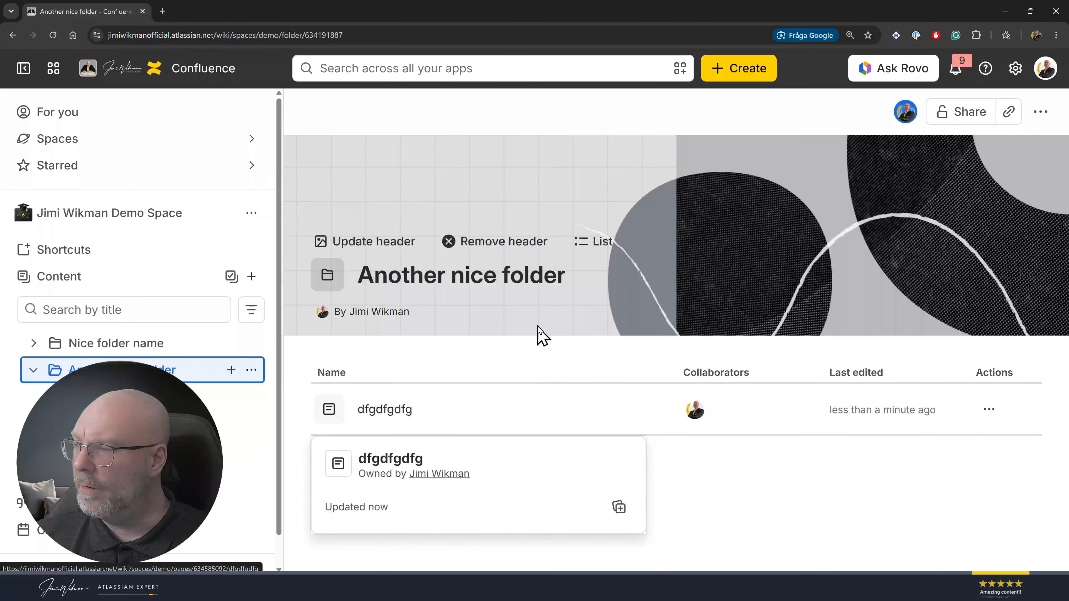
left_click(594, 244)
left_click(599, 281)
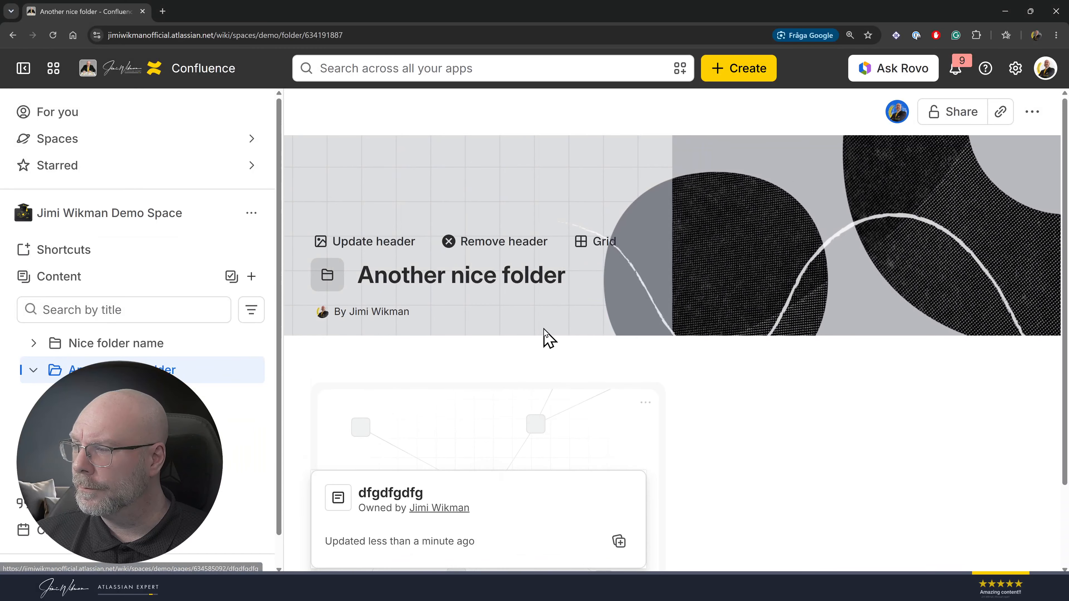
scroll(547, 341, "down", 2)
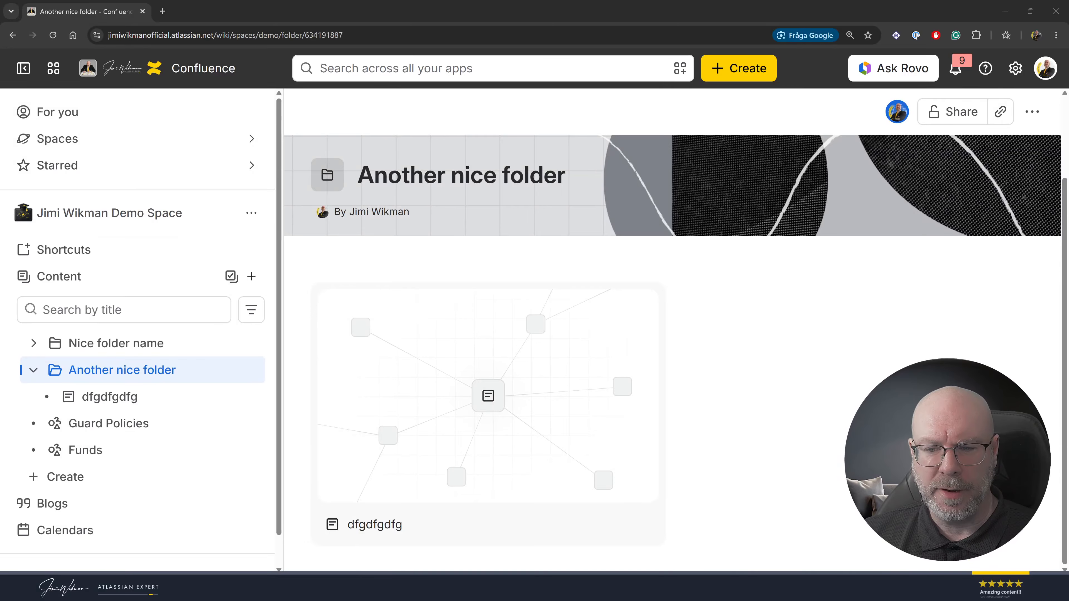
Examine the actions available on the dfgdfgdfg page card in the grid view.
left_click(783, 316)
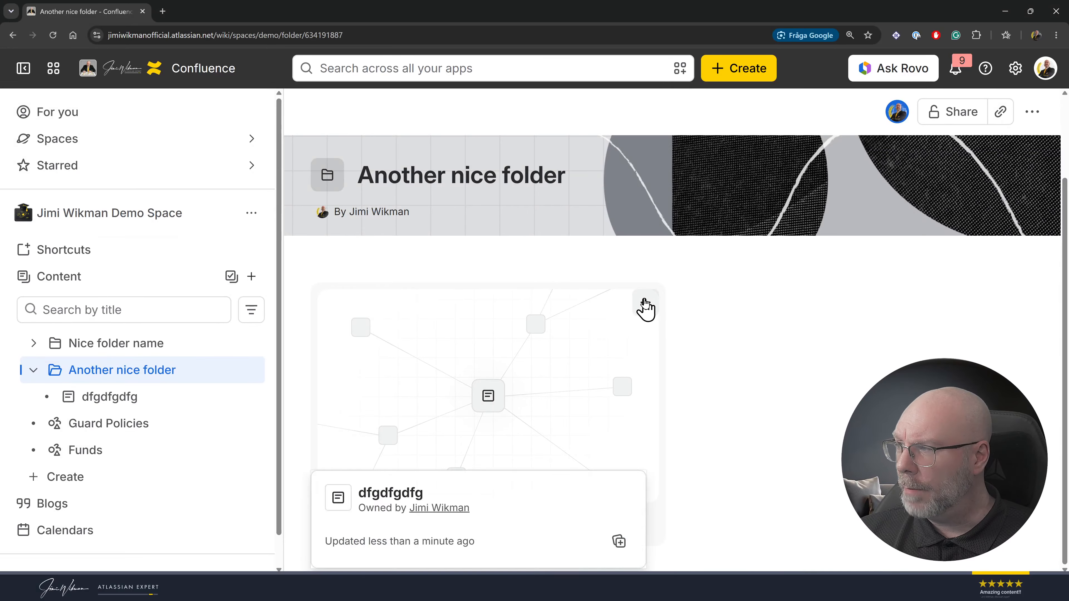
left_click(645, 302)
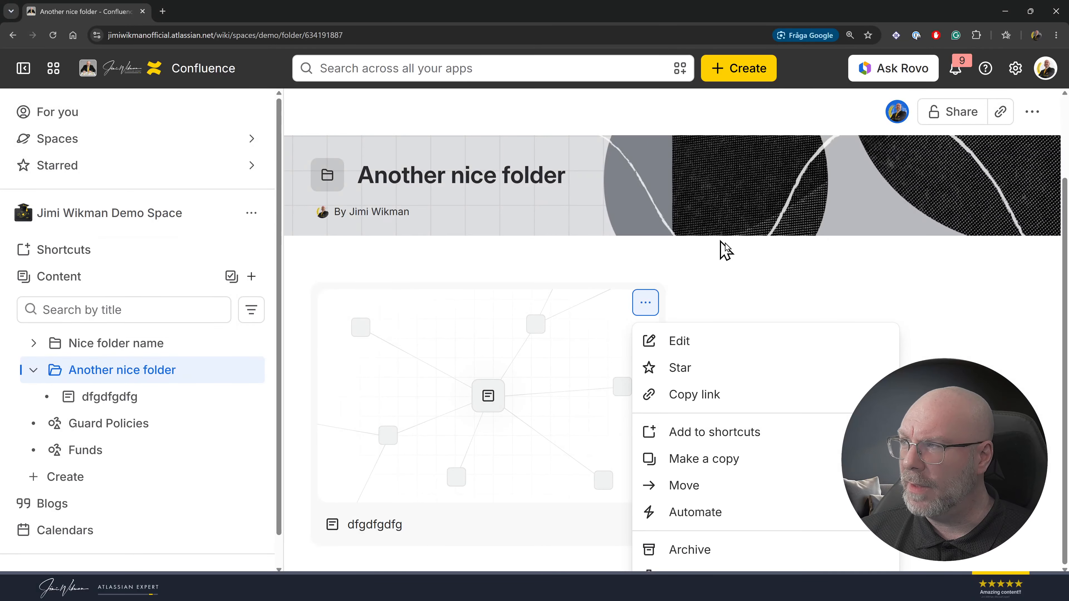
left_click(786, 257)
Switch the contents of Another nice folder back to the list view.
left_click(599, 143)
left_click(600, 144)
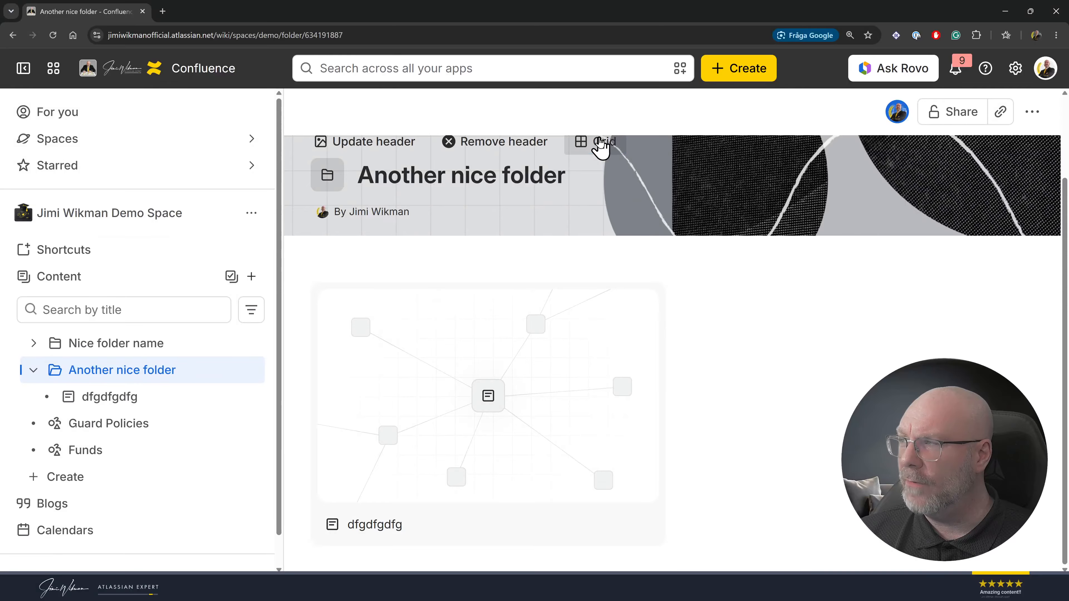
mouse_move(527, 406)
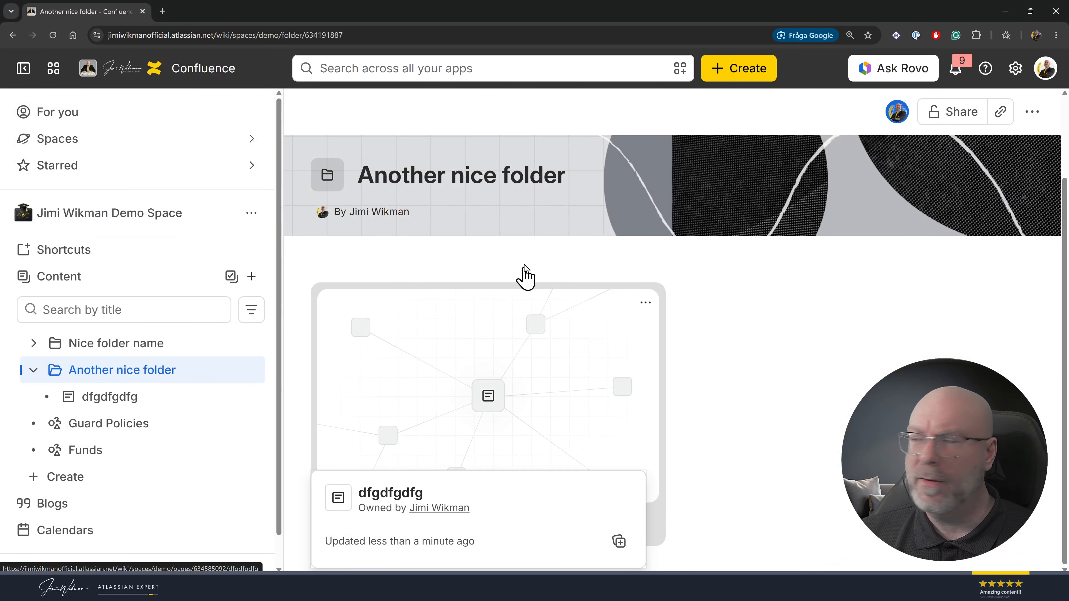
left_click(606, 145)
left_click(609, 217)
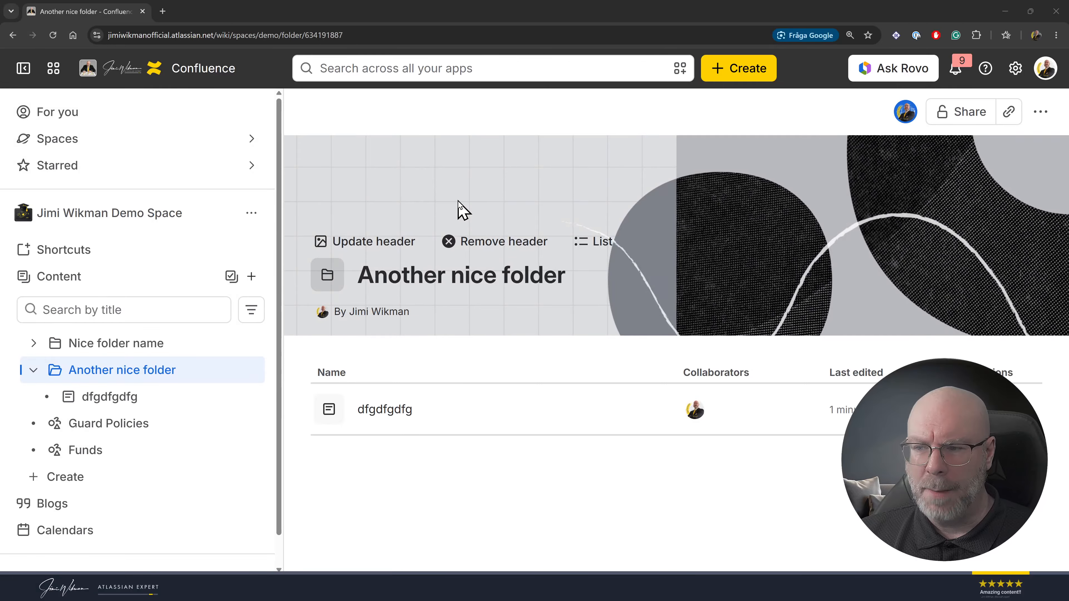
Expand Nice folder name and its Demo Page in the content tree, view that folder's page, and return to Another nice folder.
left_click(33, 343)
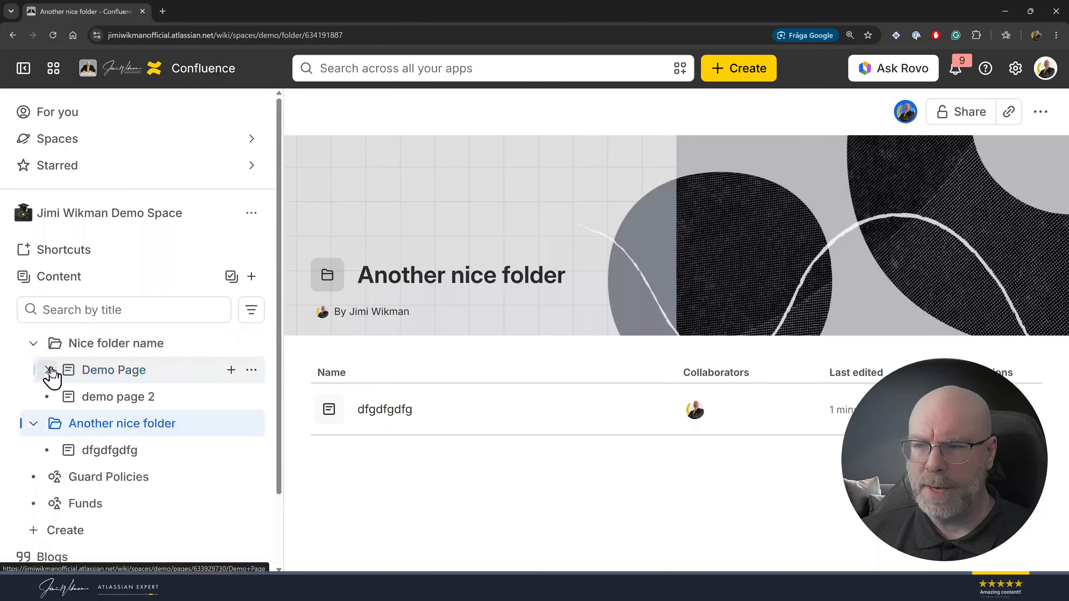
left_click(118, 373)
left_click(126, 344)
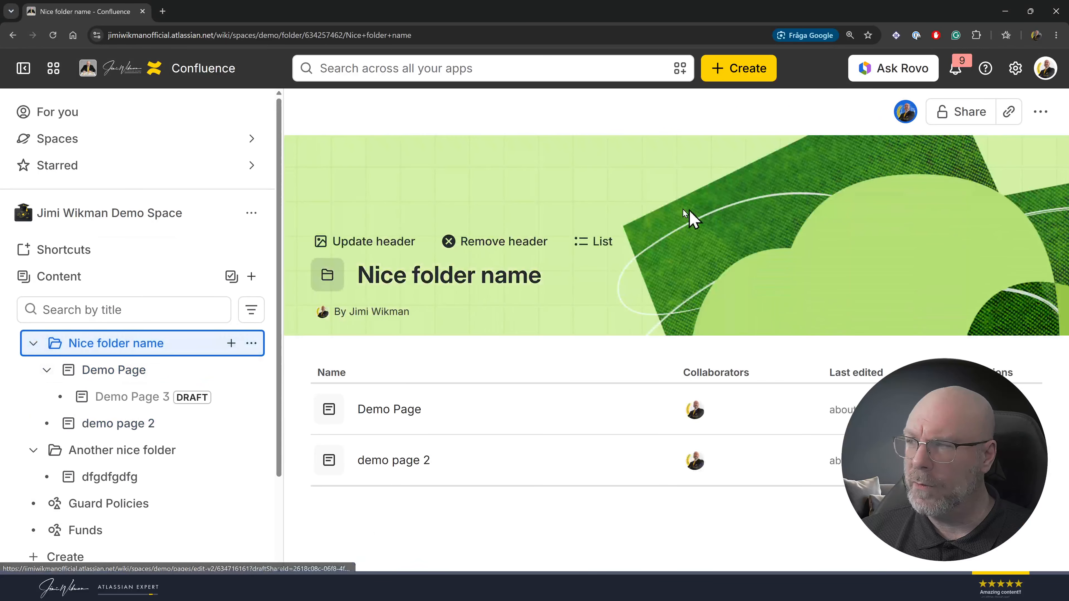
left_click(131, 450)
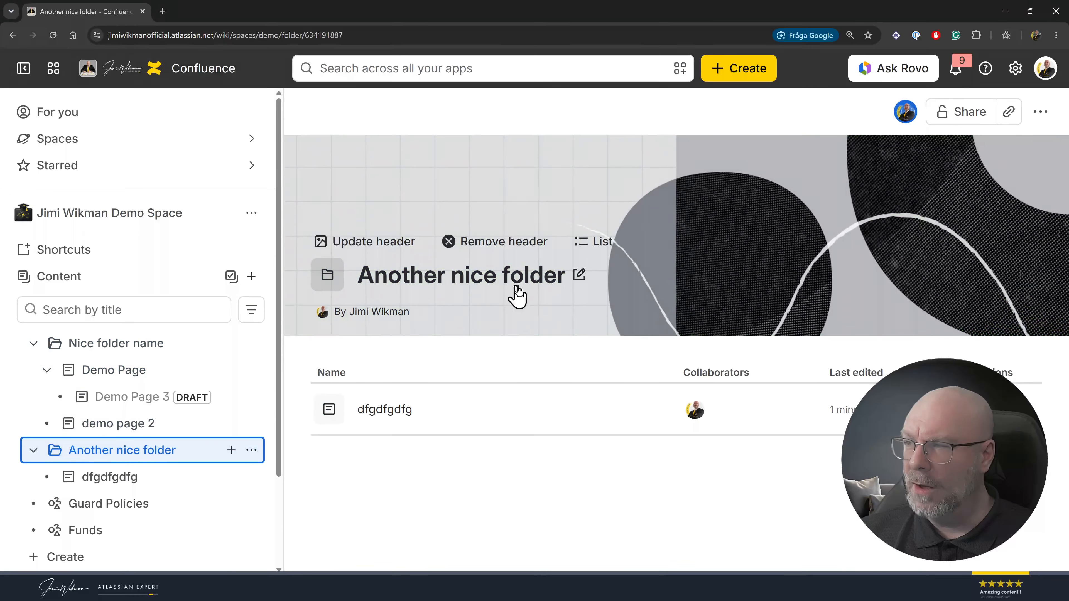